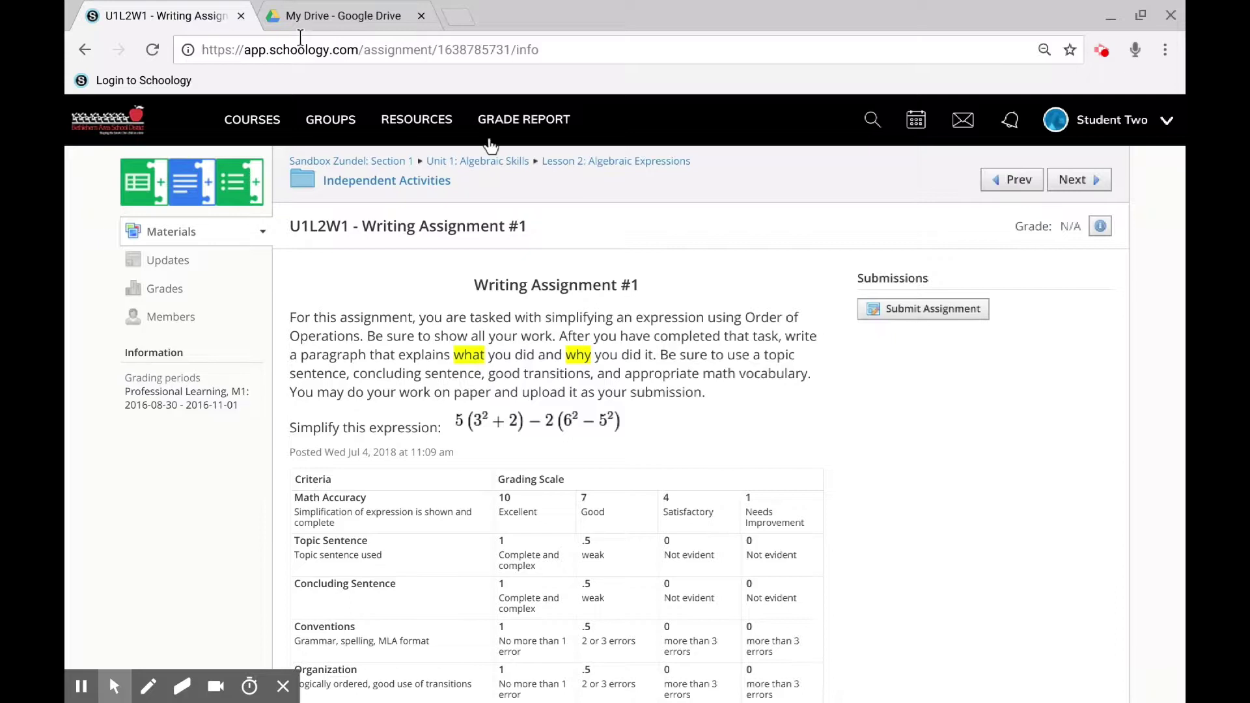
Step: Open the sharing settings for 'Zundel - Assignment 1 - 8-25' in My Drive
click(323, 17)
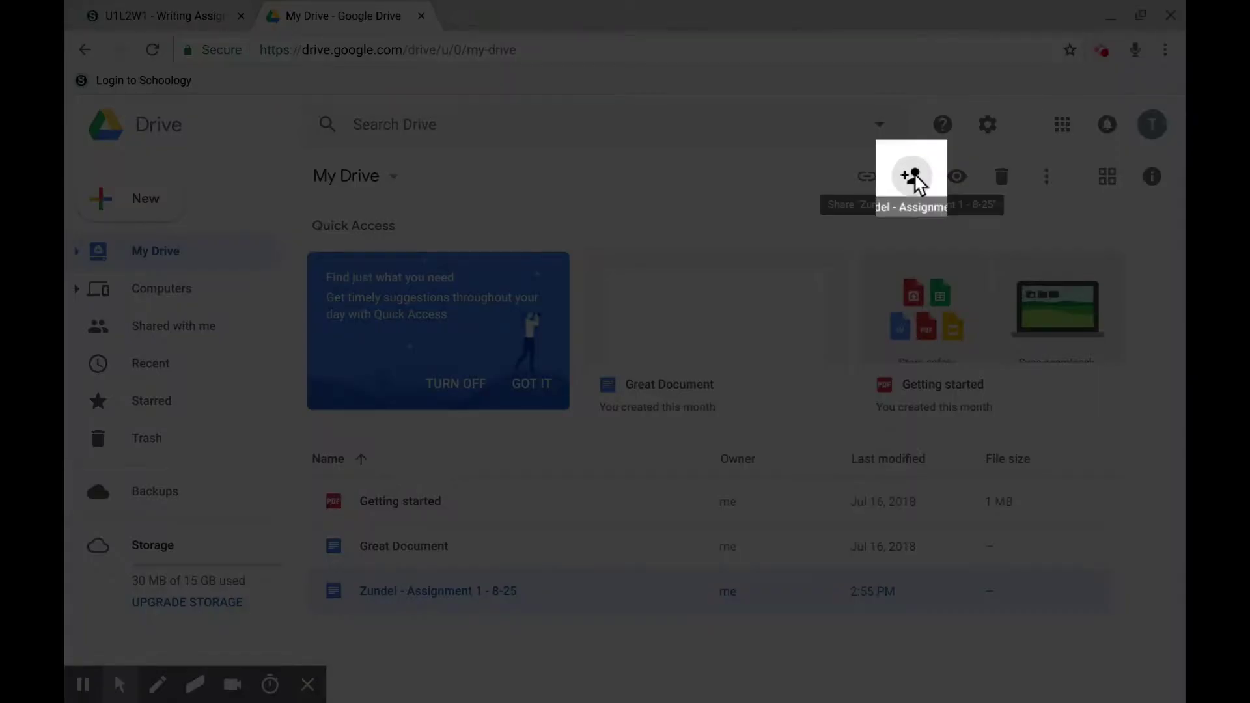
click(911, 177)
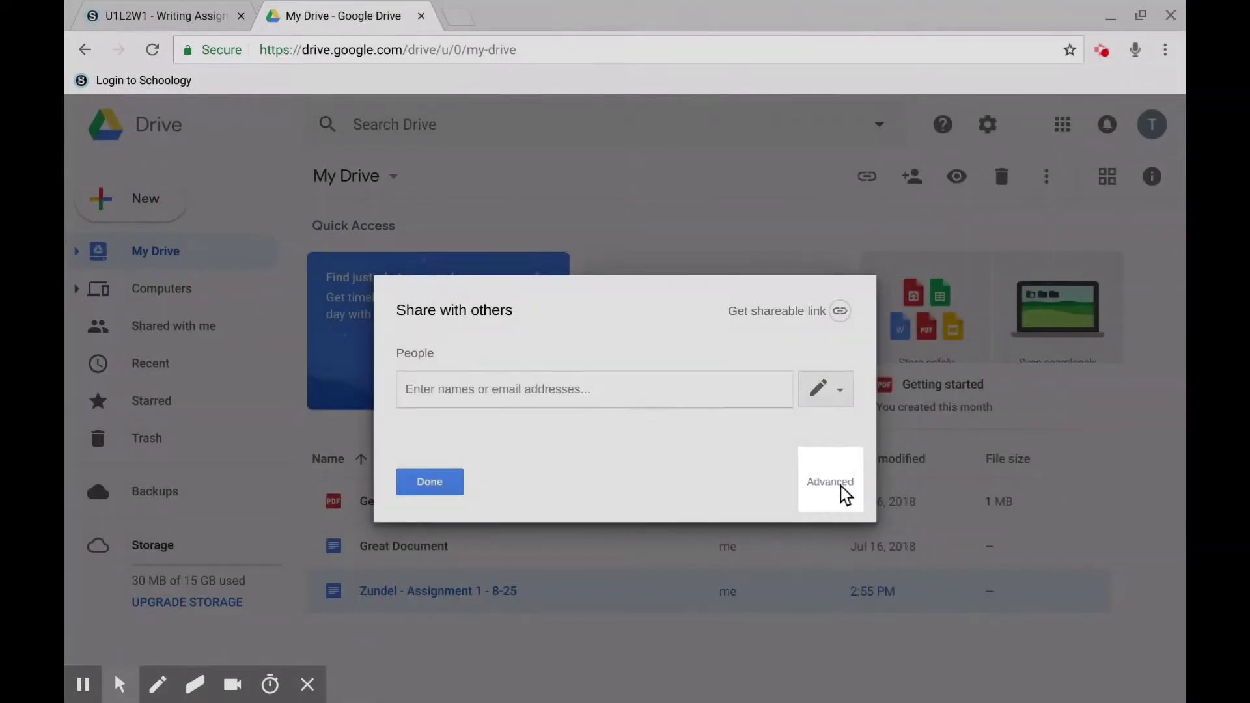
click(829, 482)
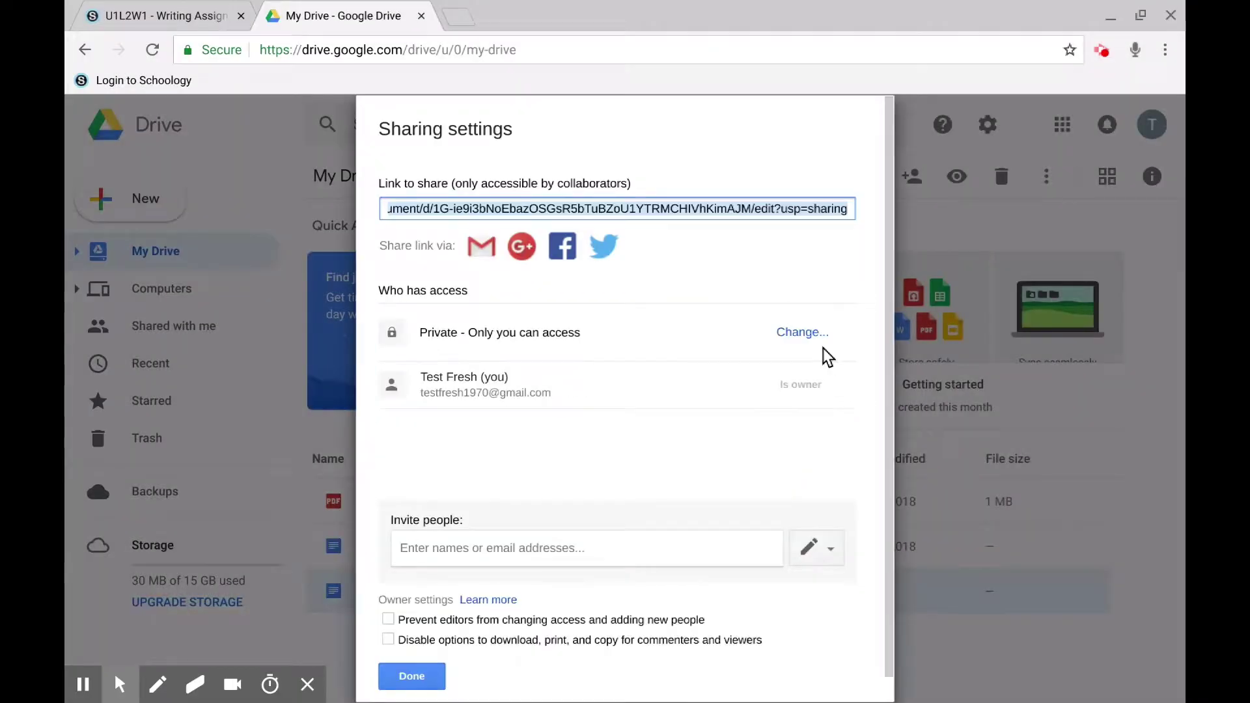
click(715, 544)
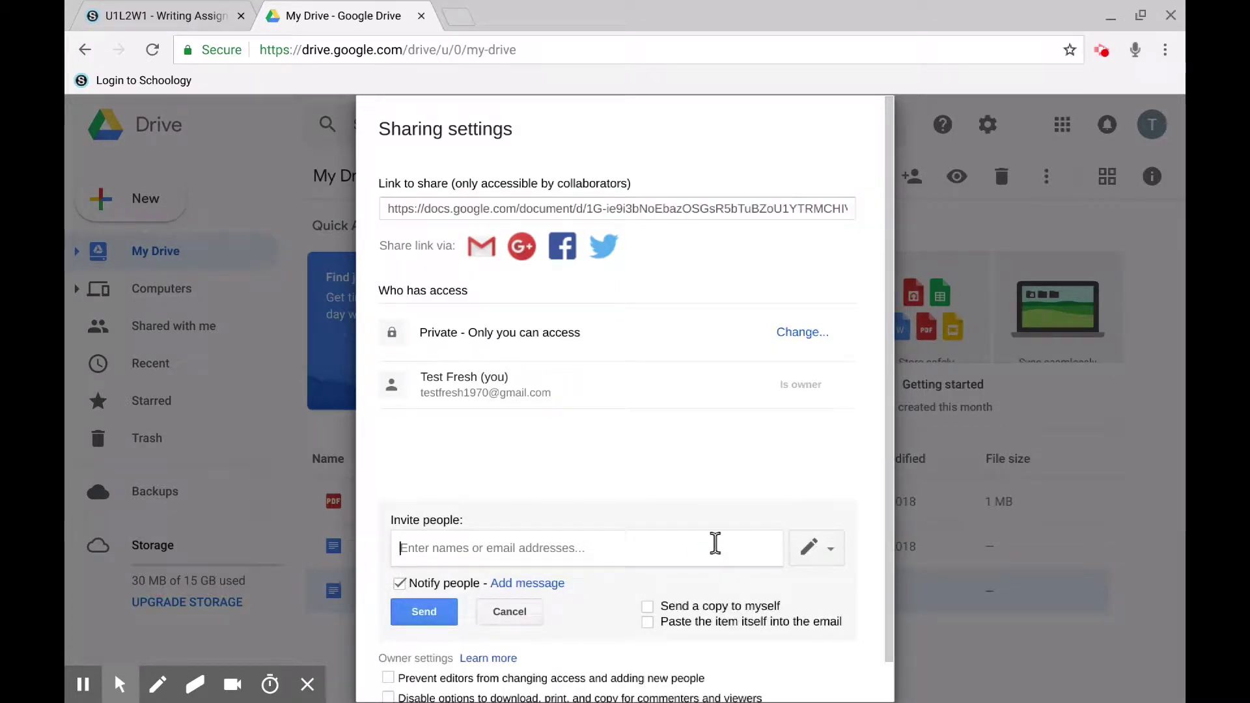
text(ezund)
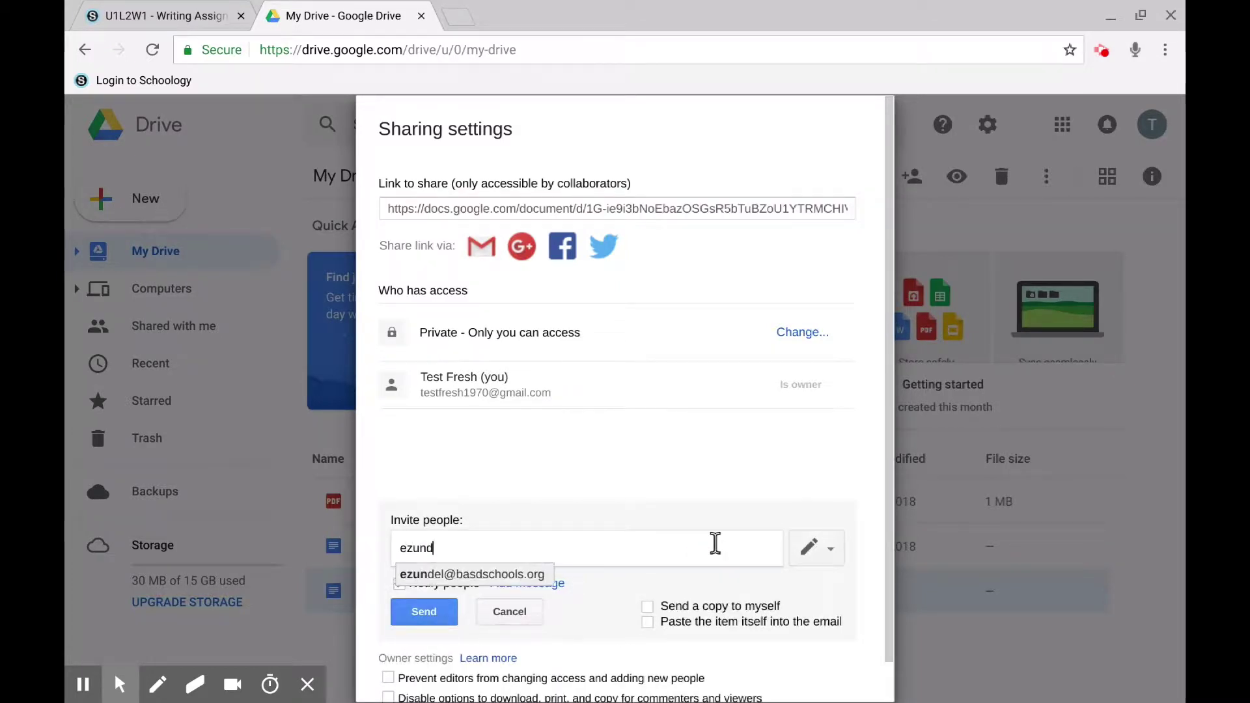
text(el)
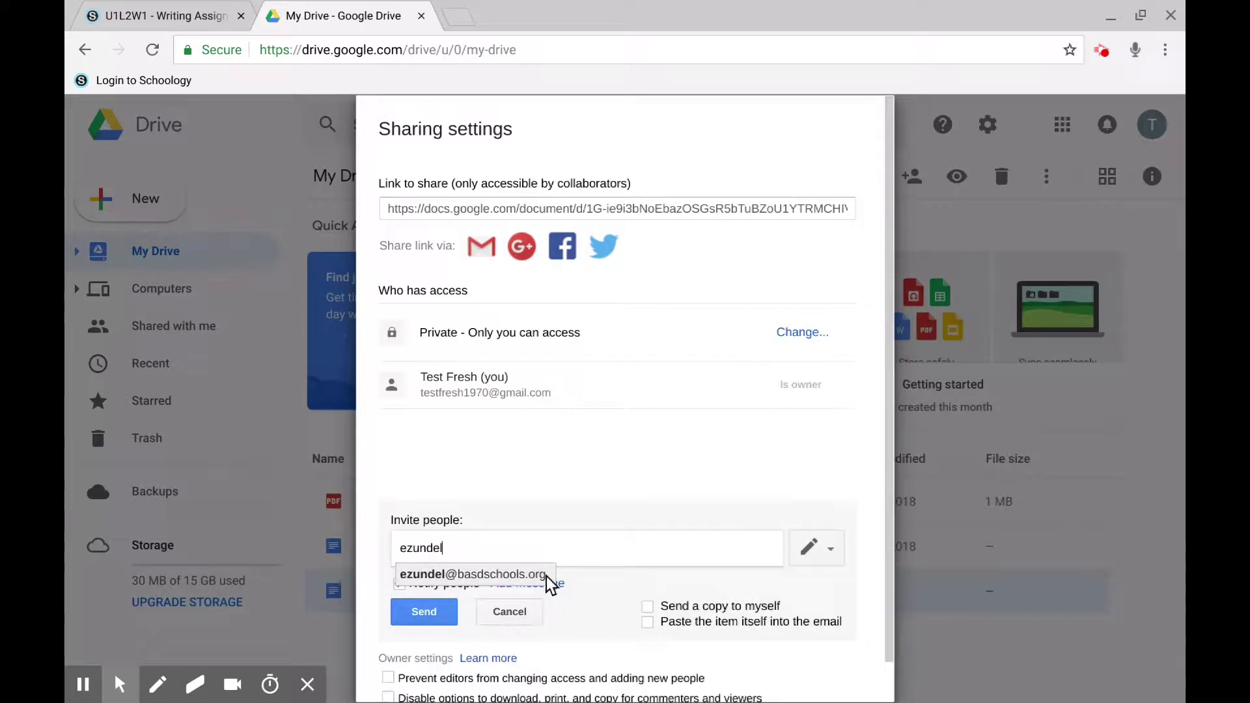
click(547, 578)
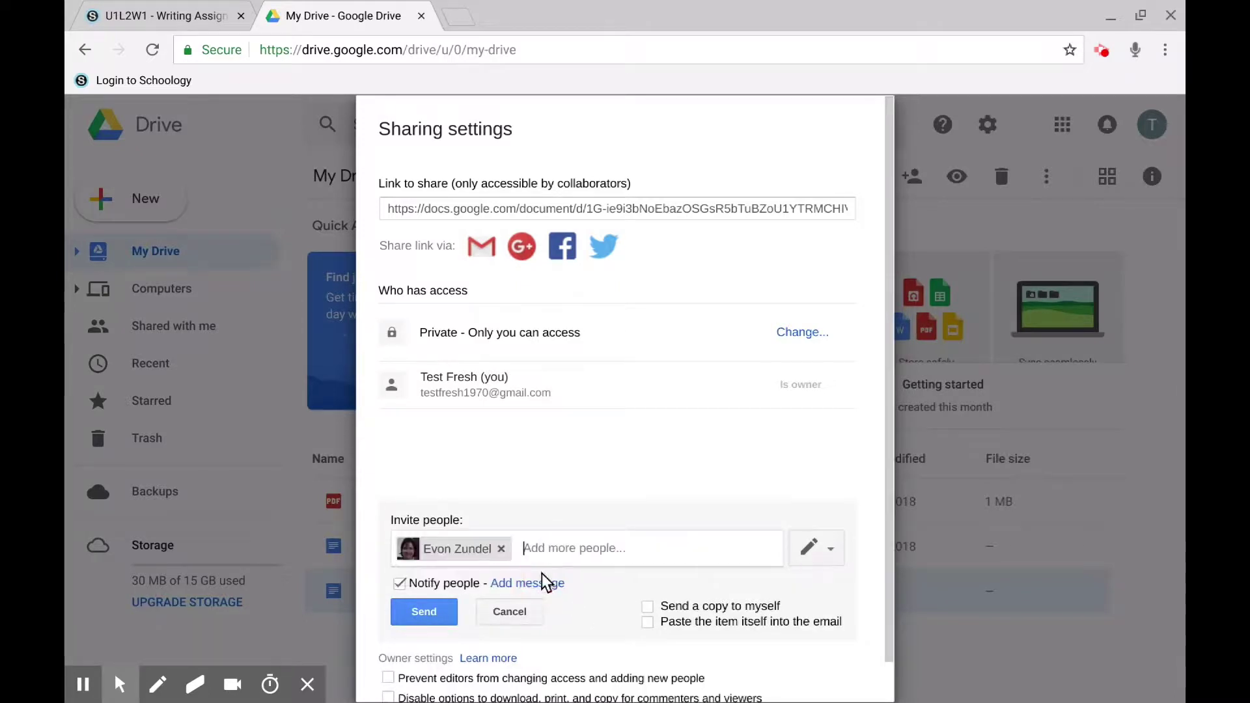
click(399, 583)
click(398, 584)
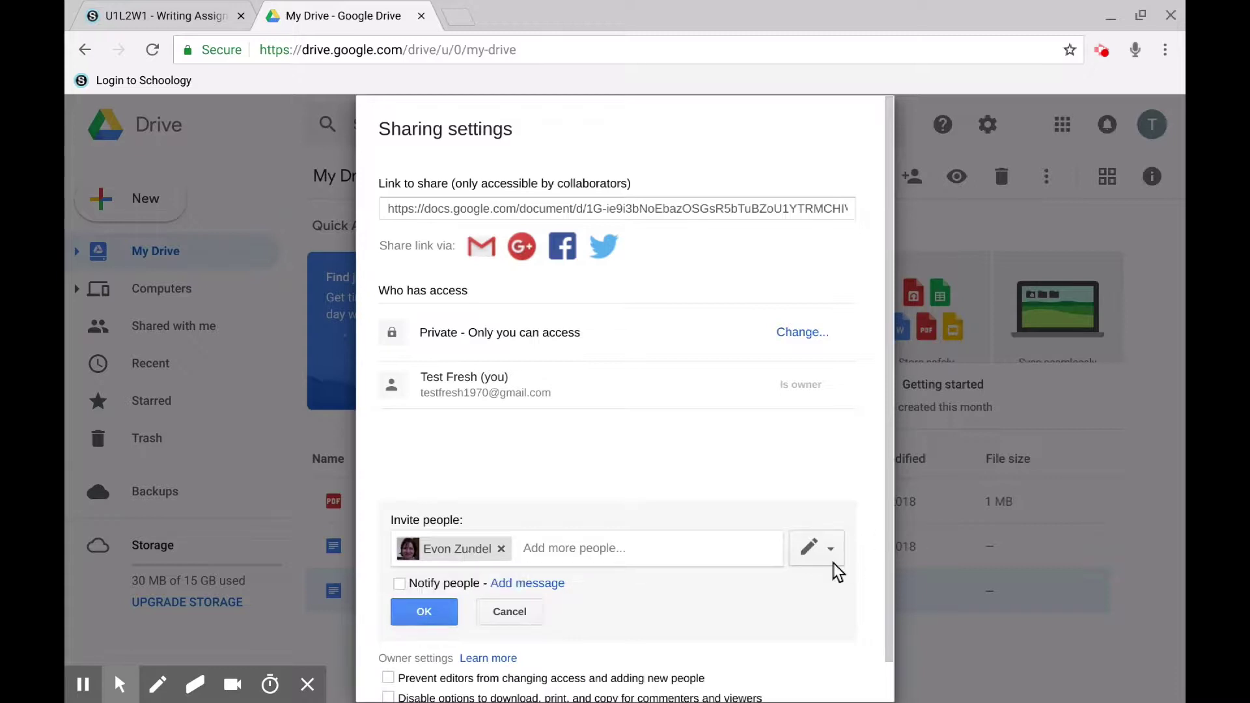
click(812, 551)
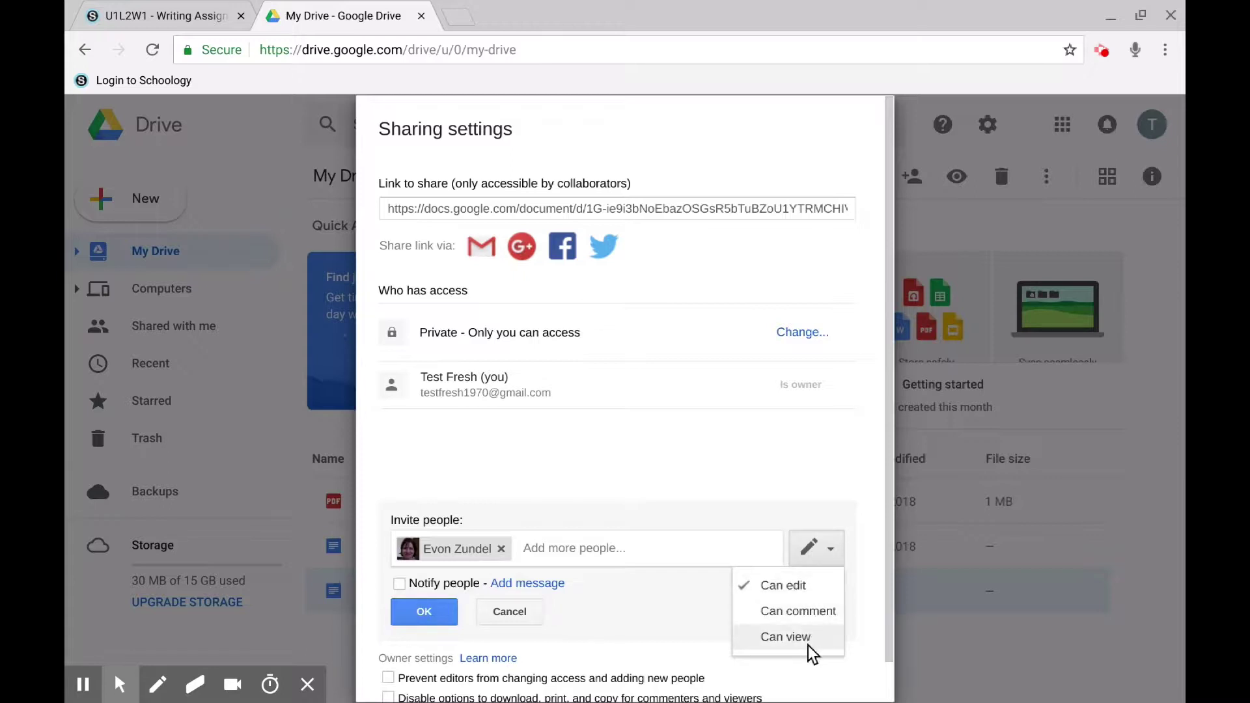
click(577, 620)
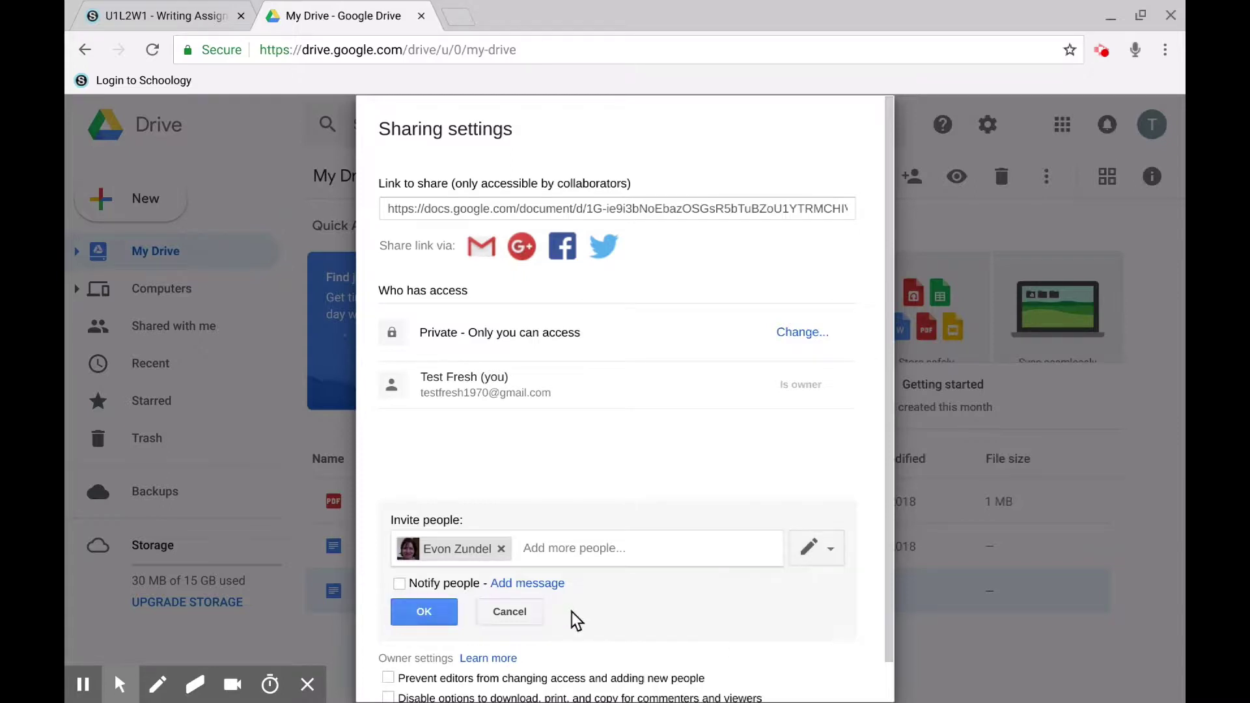
click(437, 616)
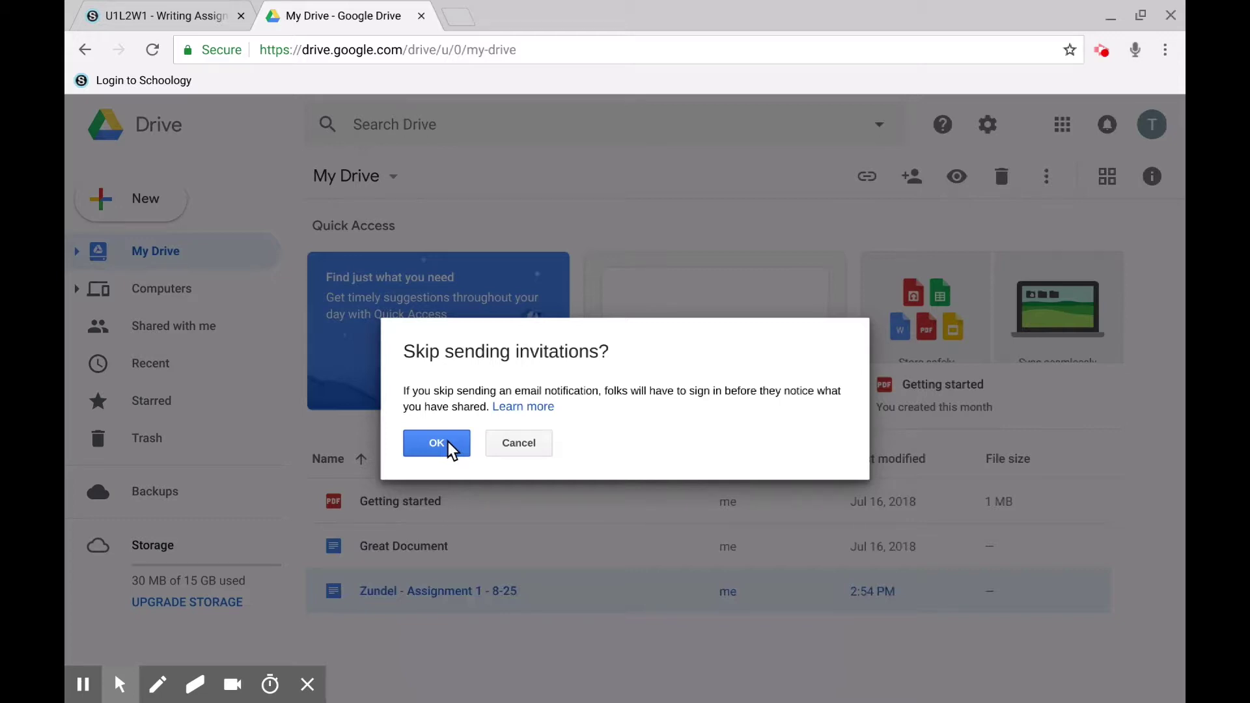
click(452, 449)
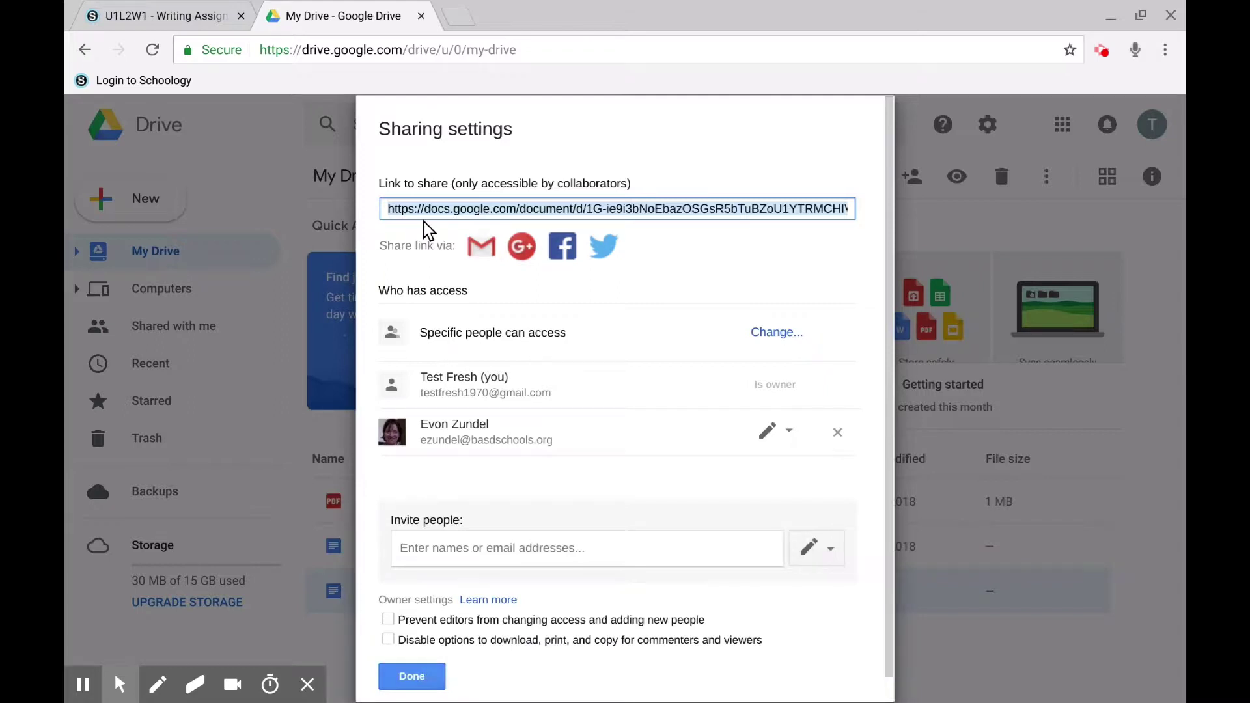
click(420, 675)
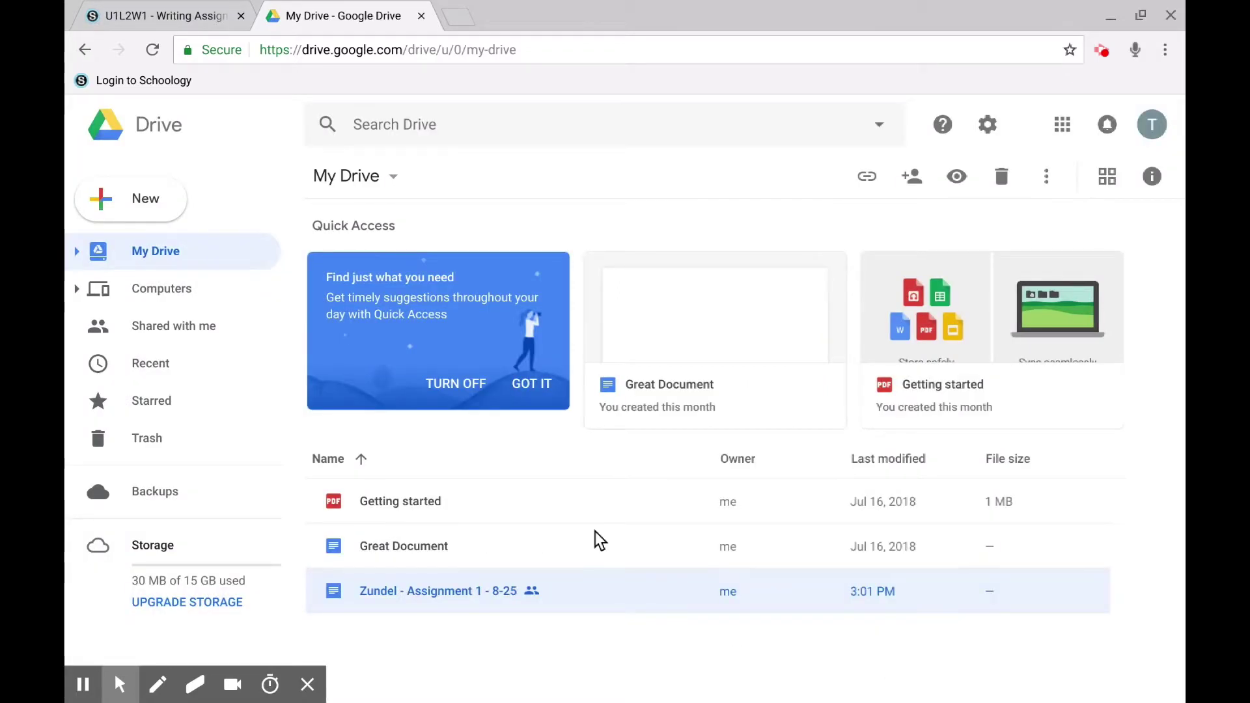
Step: Copy the Assignment 1 document's Link to share from the advanced sharing settings
click(913, 184)
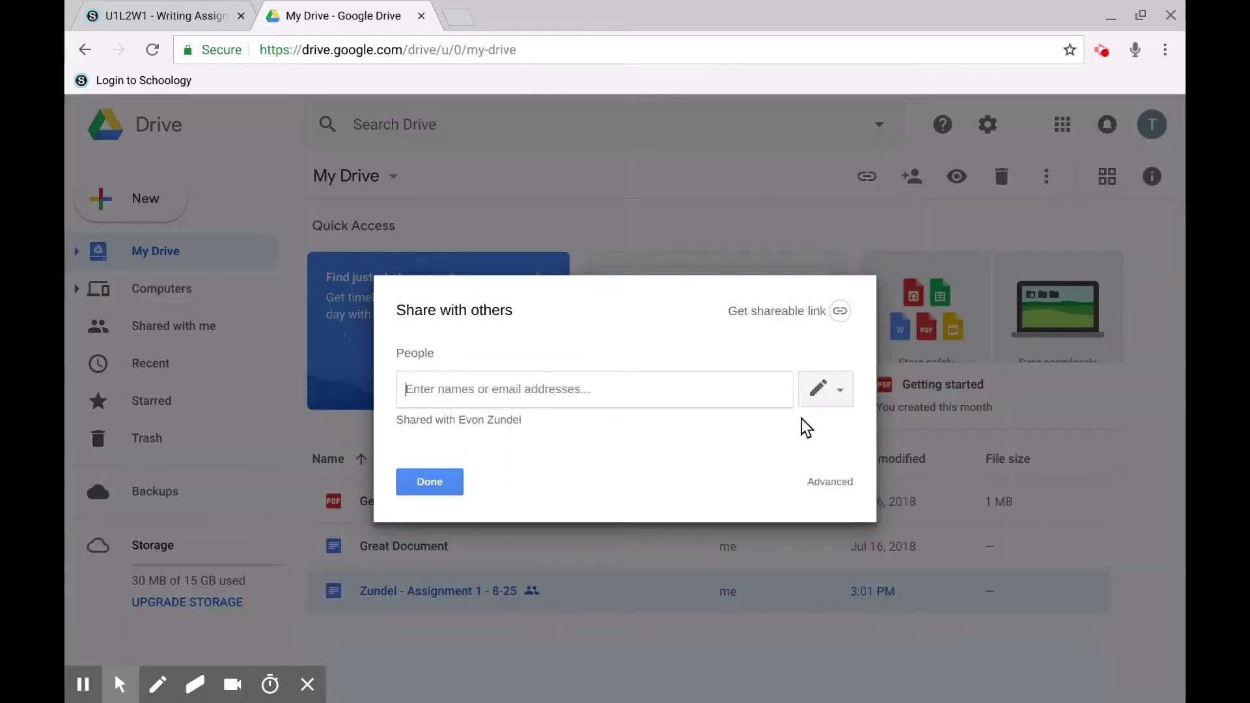
click(835, 484)
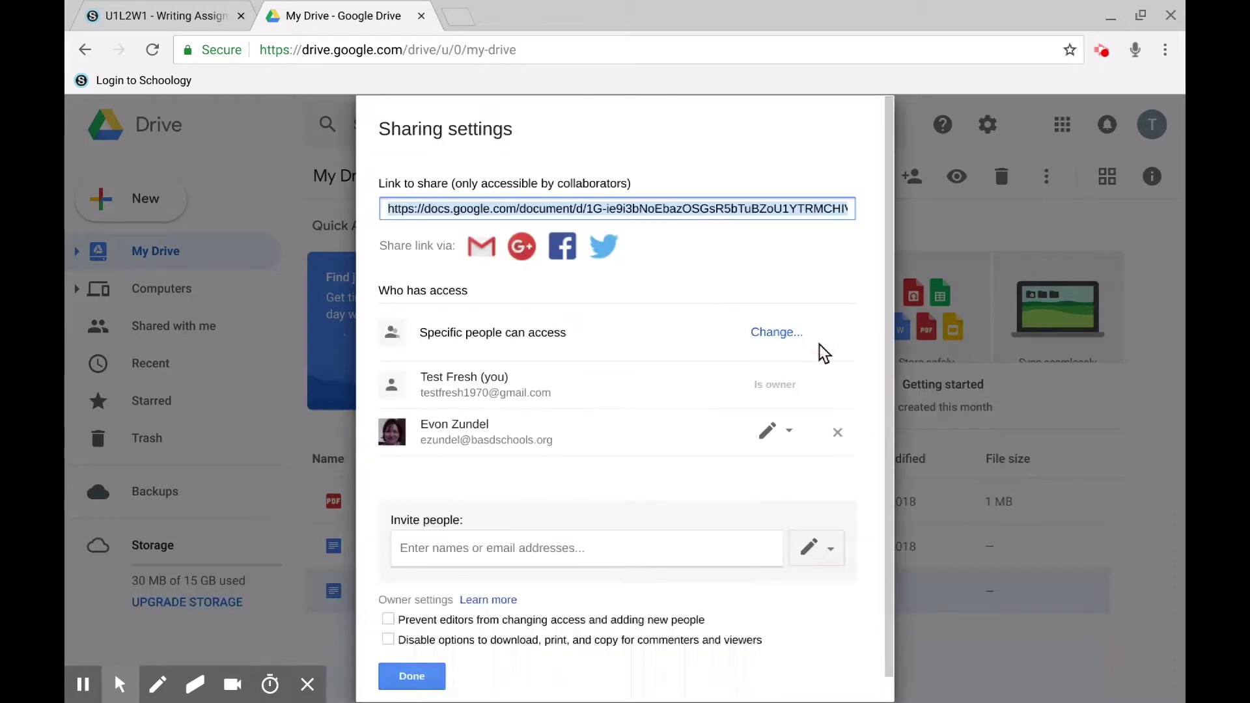
click(621, 205)
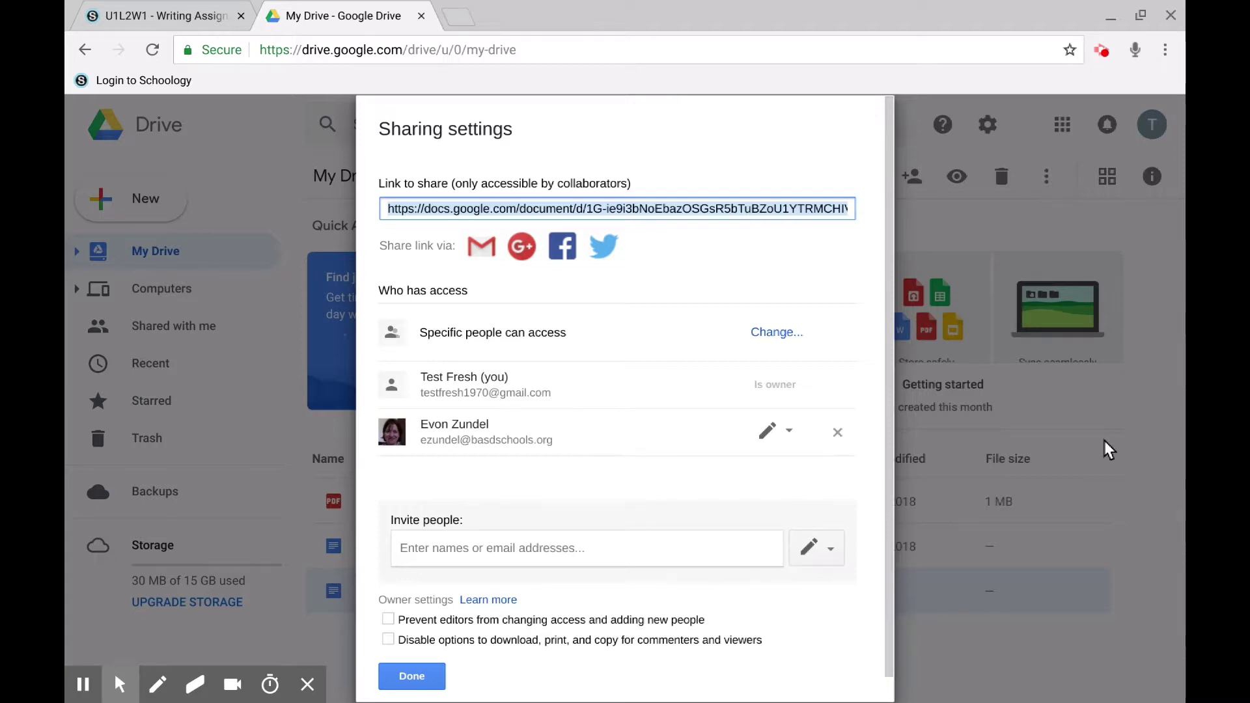
click(411, 676)
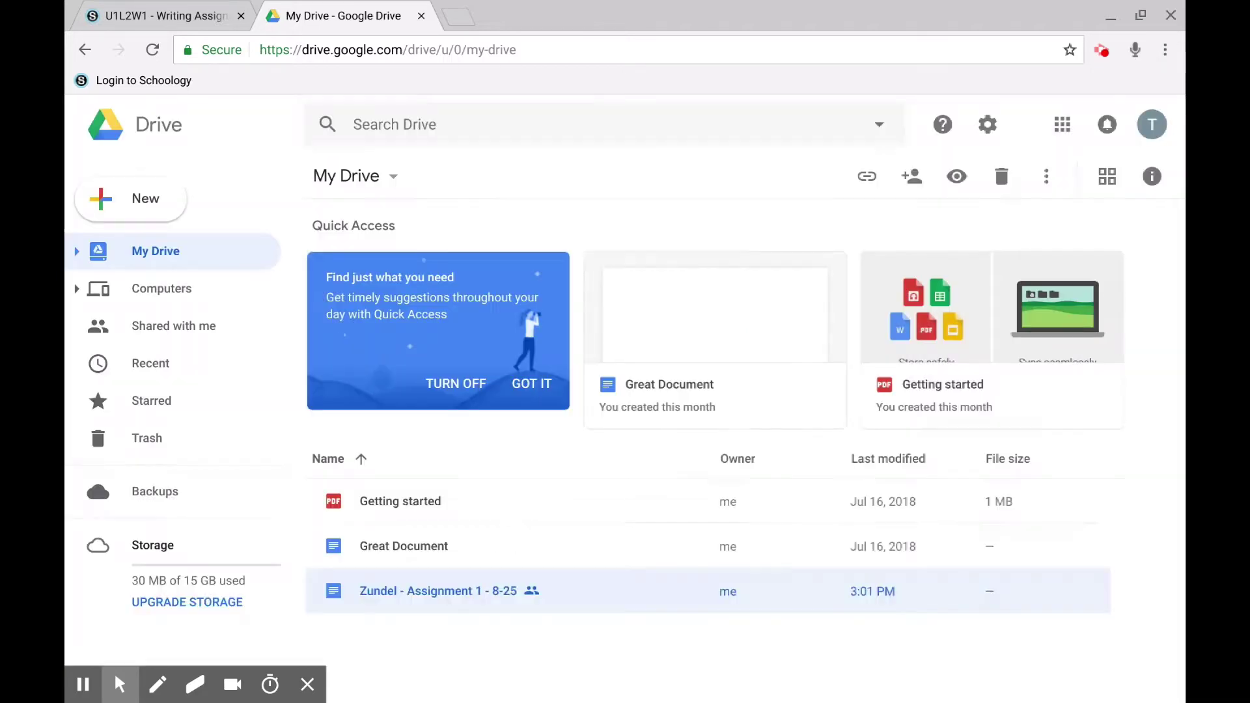
Step: Paste the Google Docs link into a new Create submission for Writing Assignment #1
click(130, 13)
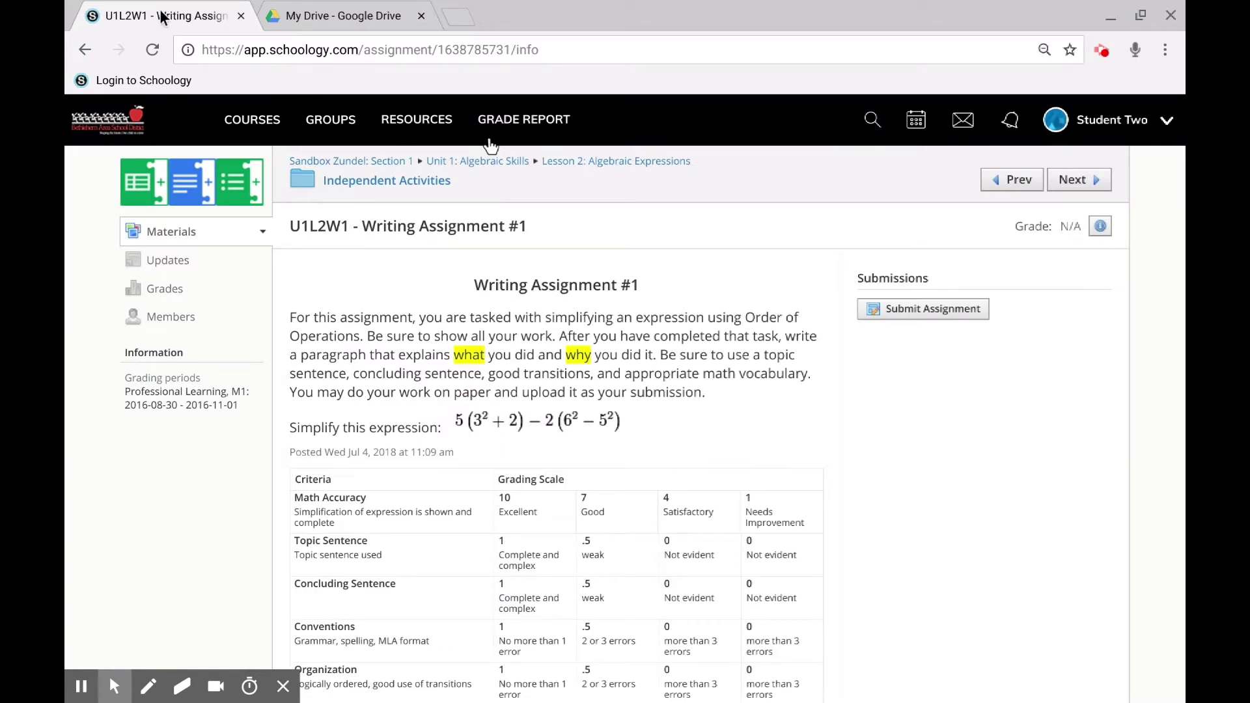
click(951, 322)
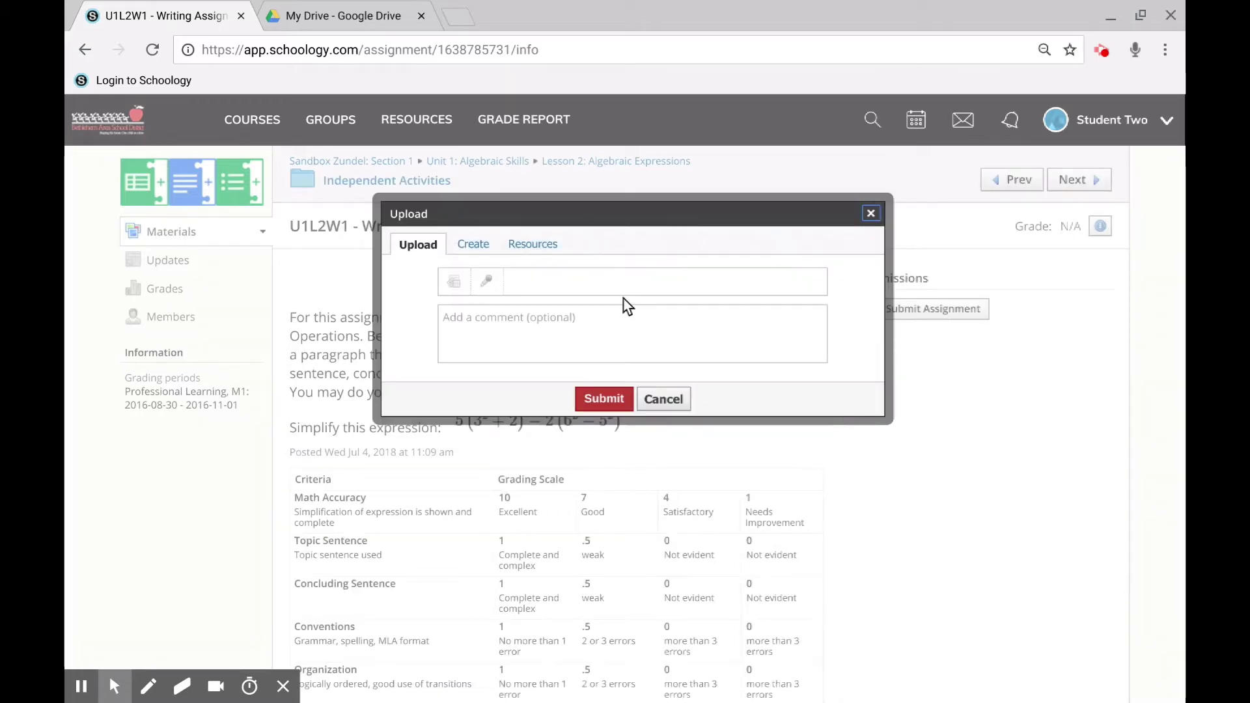
click(471, 244)
click(454, 281)
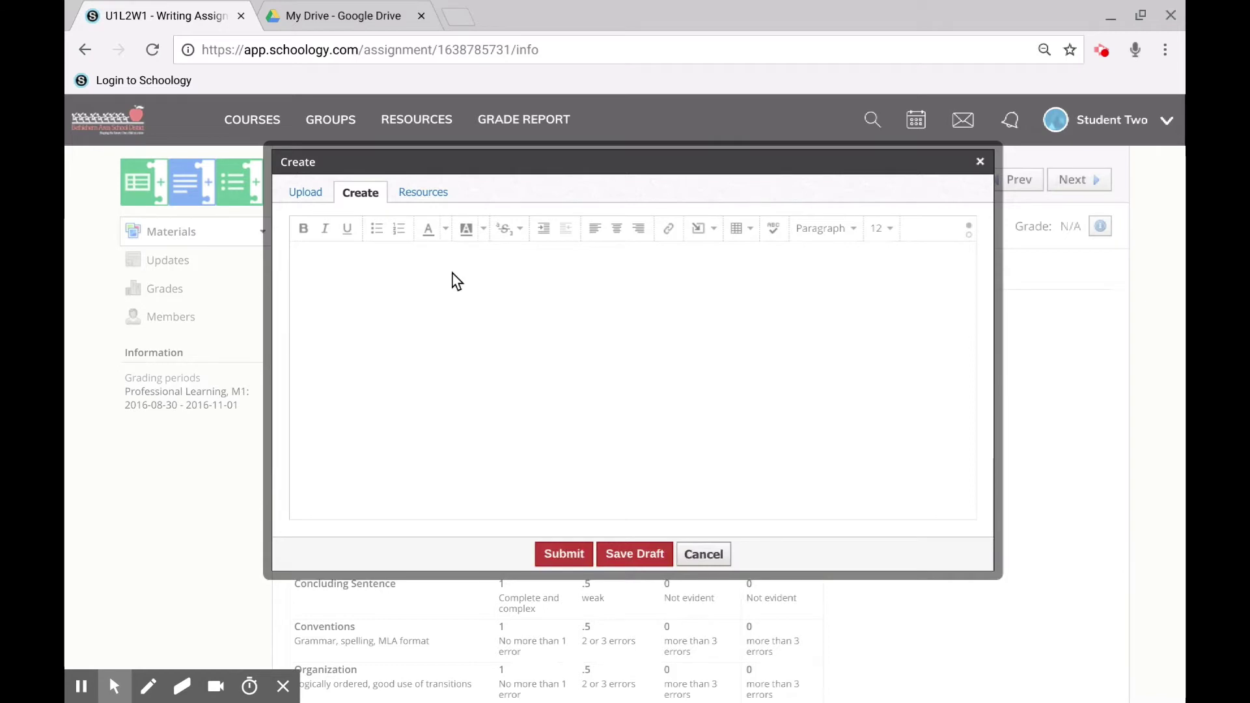
key(ctrl+v)
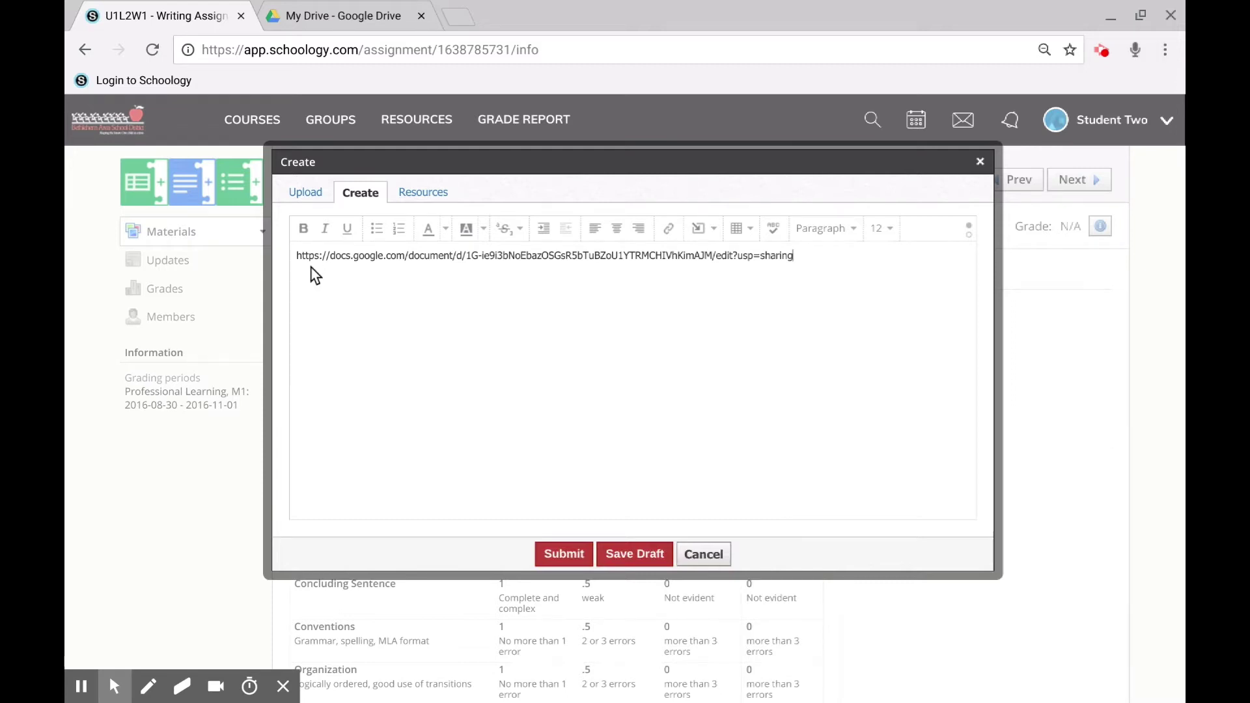
Step: Link the selected Google Docs URL to the same sharing address
triple_click(329, 253)
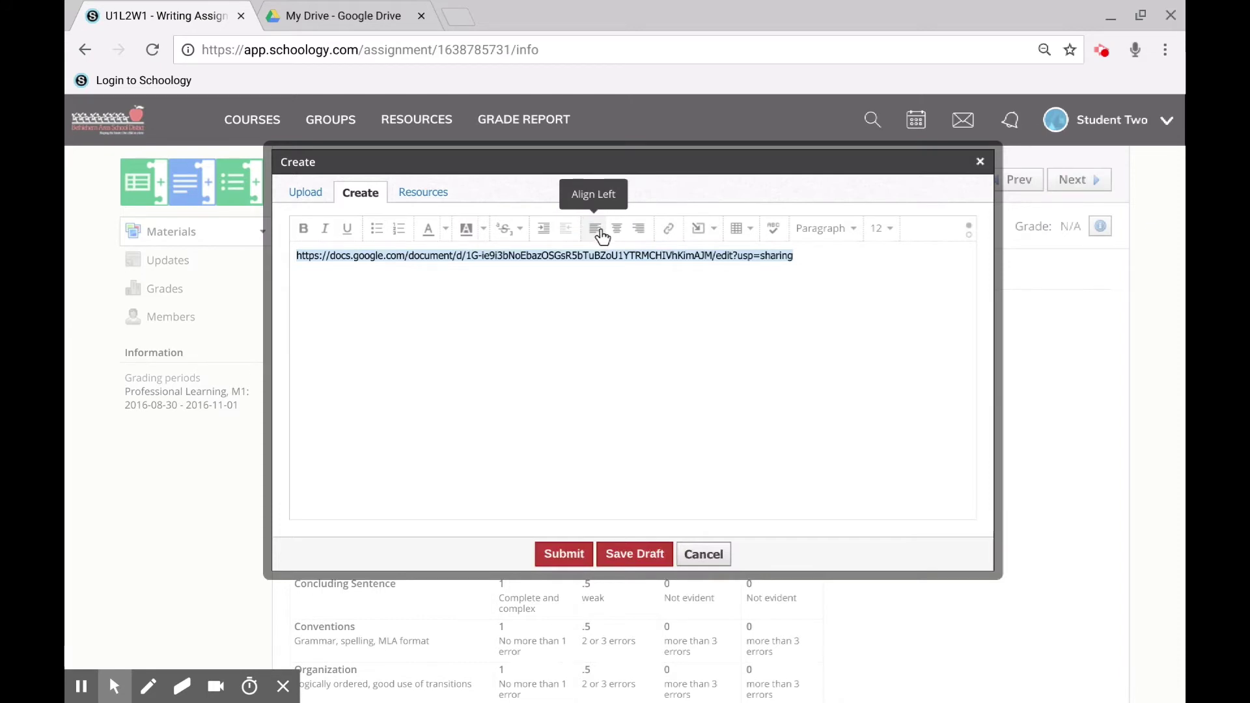
click(665, 238)
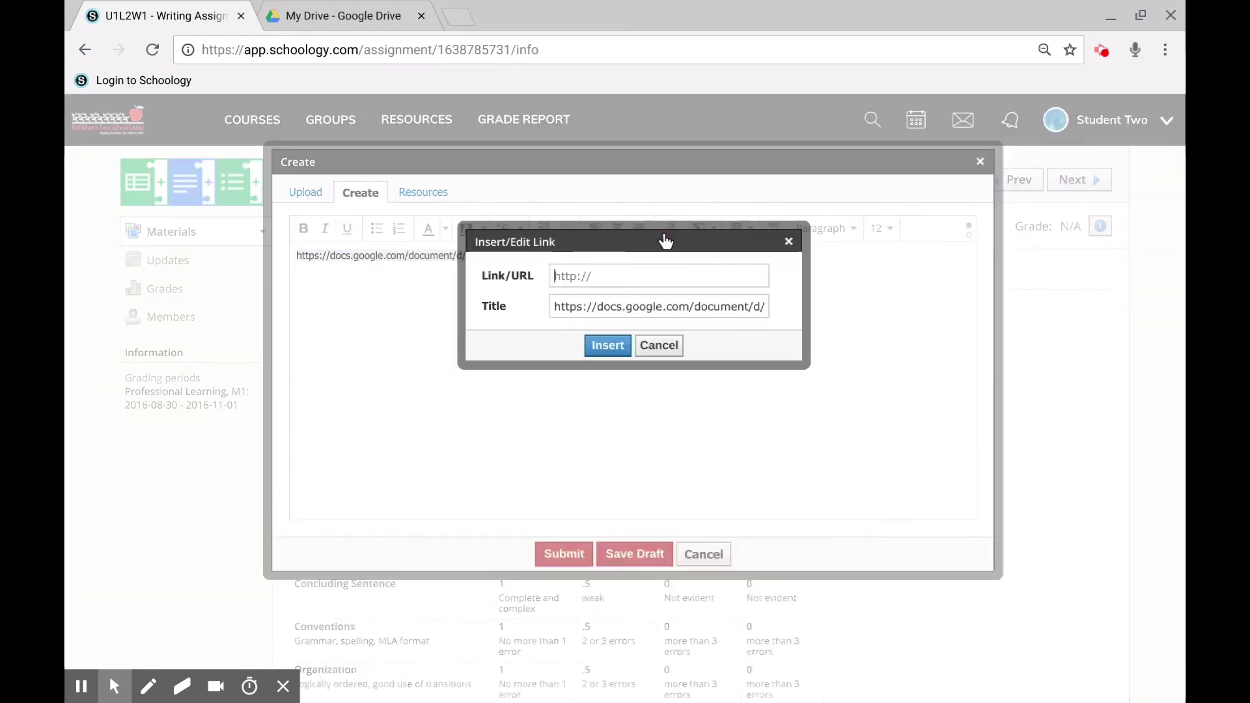
click(608, 278)
key(ctrl+v)
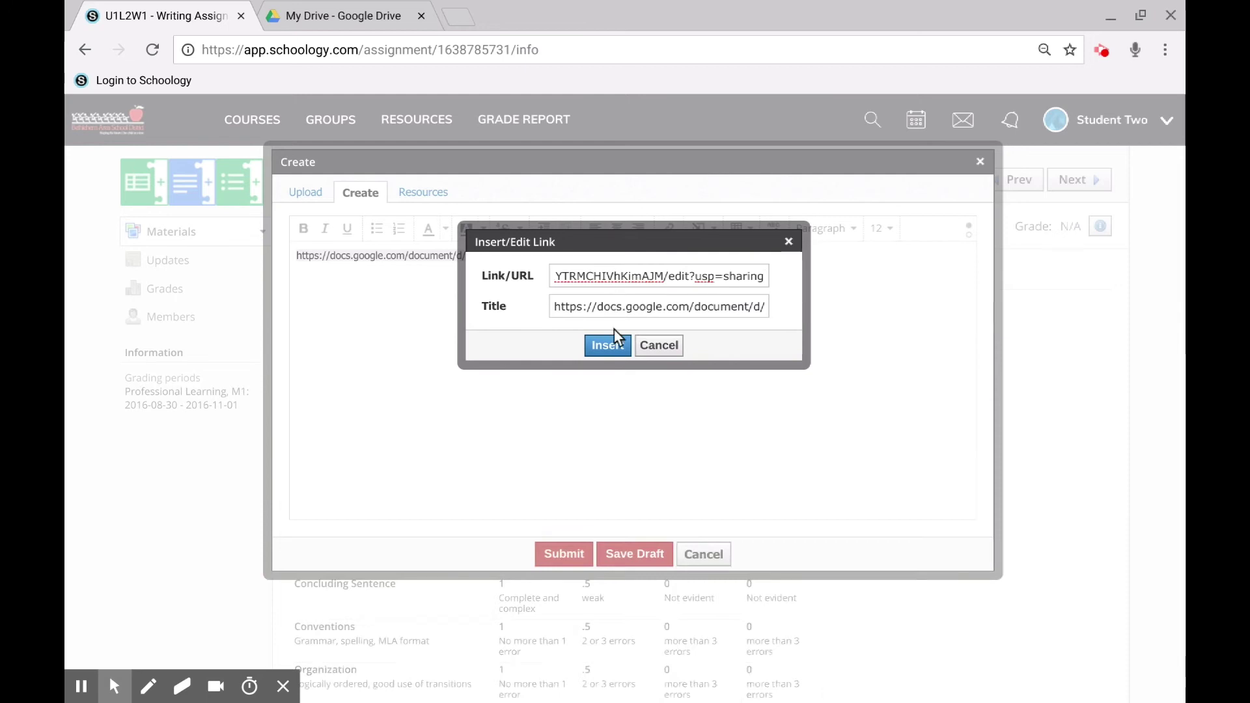
click(599, 346)
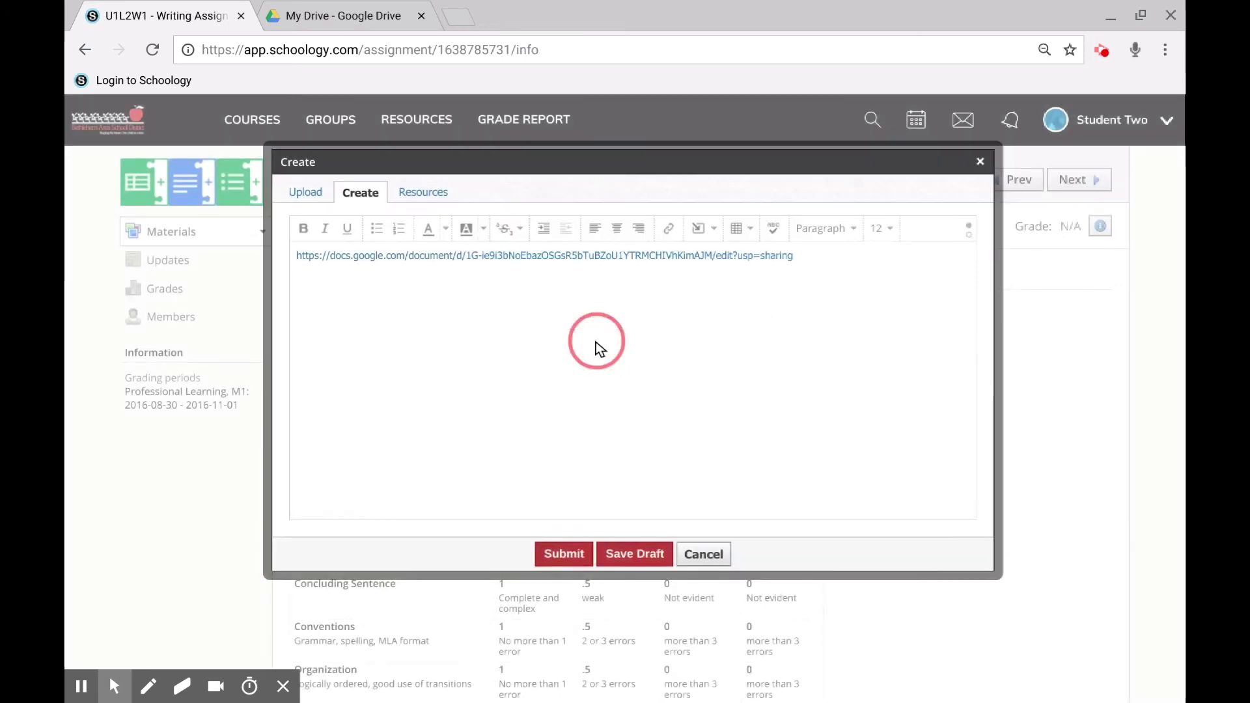
Step: Submit the Create dialog containing the hyperlinked Google Docs address
click(584, 555)
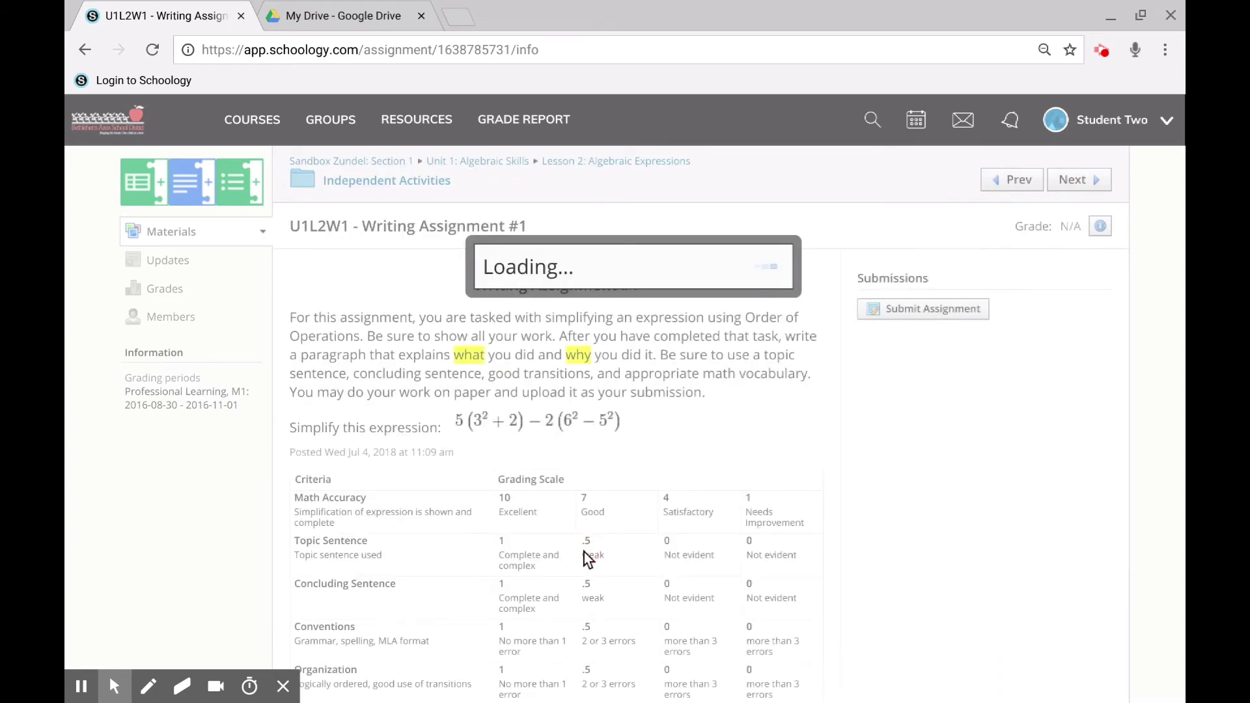